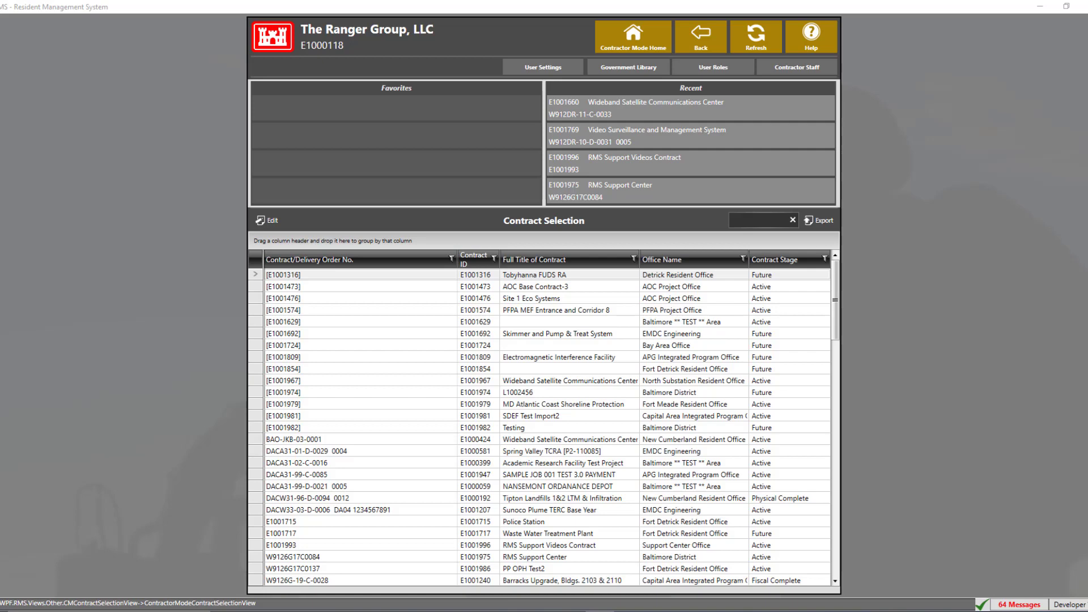
Step: Open the QC Daily Reports list for contract E1001660, Wideband Satellite Communications Center
click(770, 113)
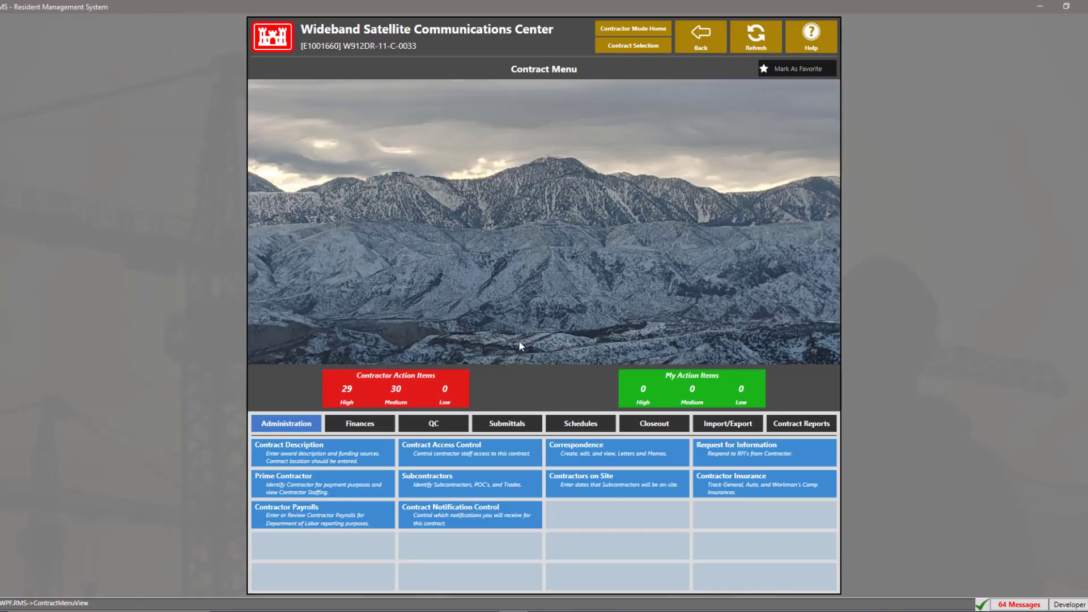
click(461, 426)
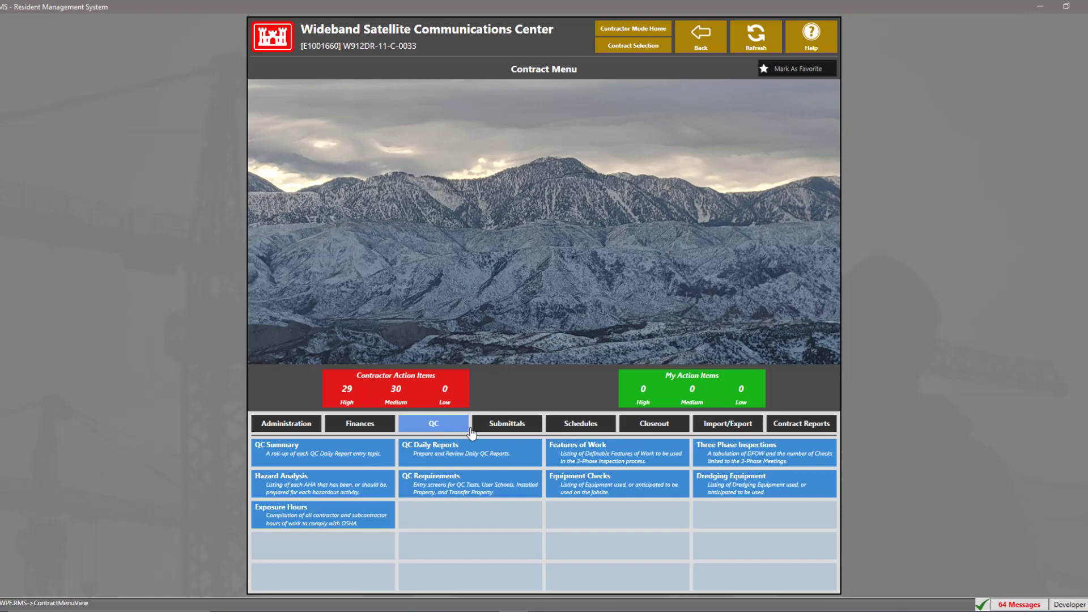
click(516, 454)
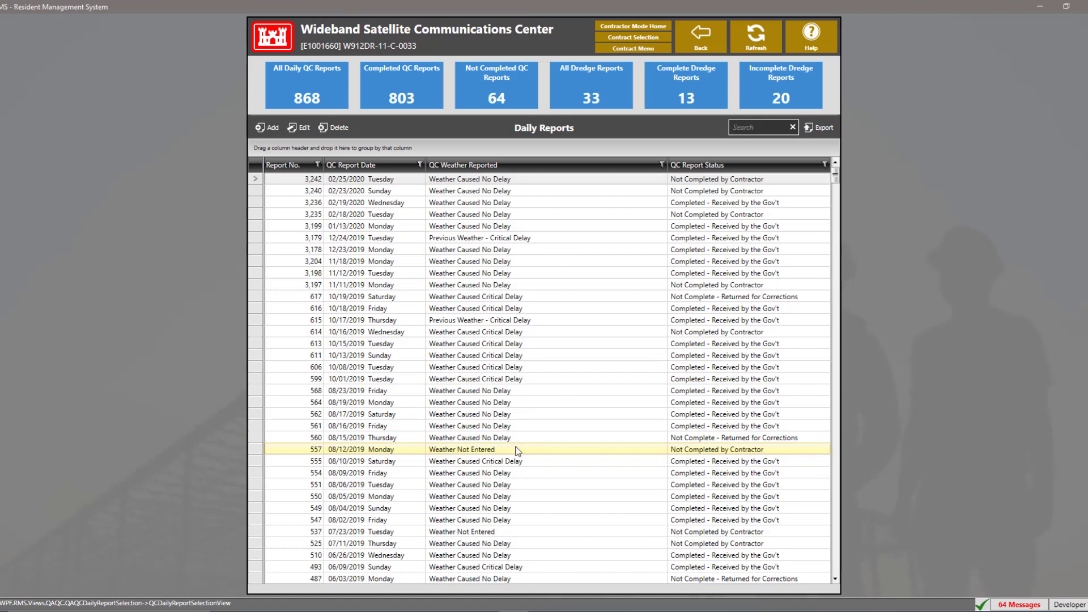
Step: Add a new daily report dated 02/26/2020, past the incomplete-reports warning
click(267, 129)
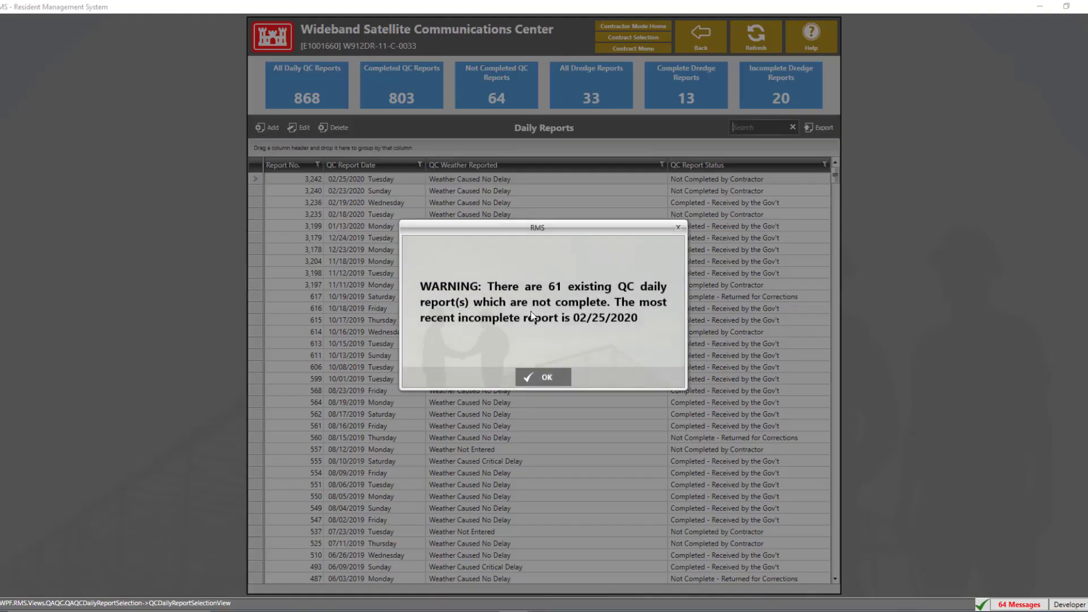
click(549, 380)
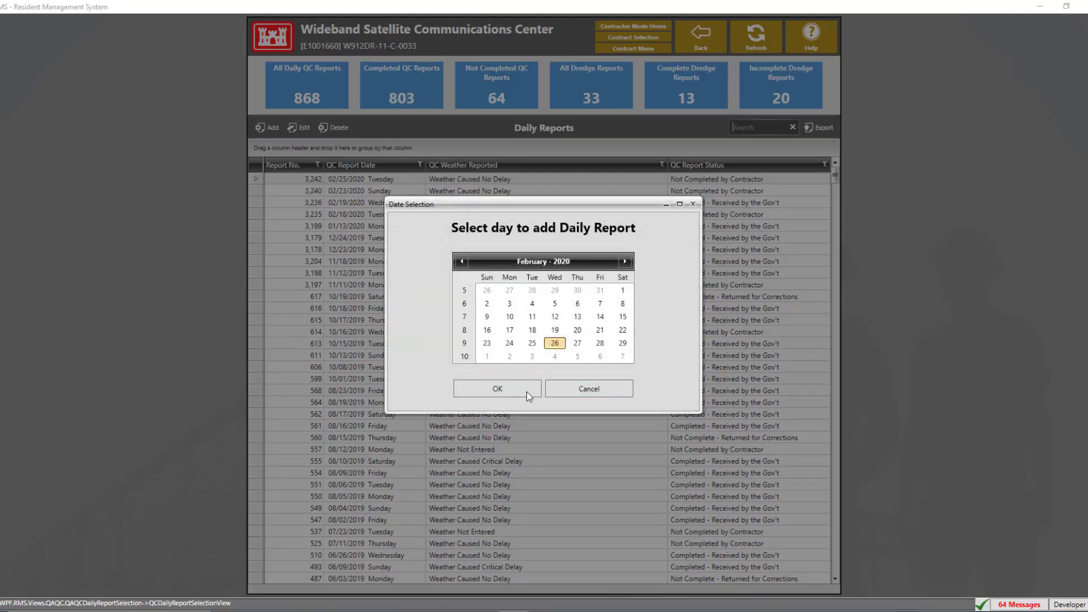
click(521, 393)
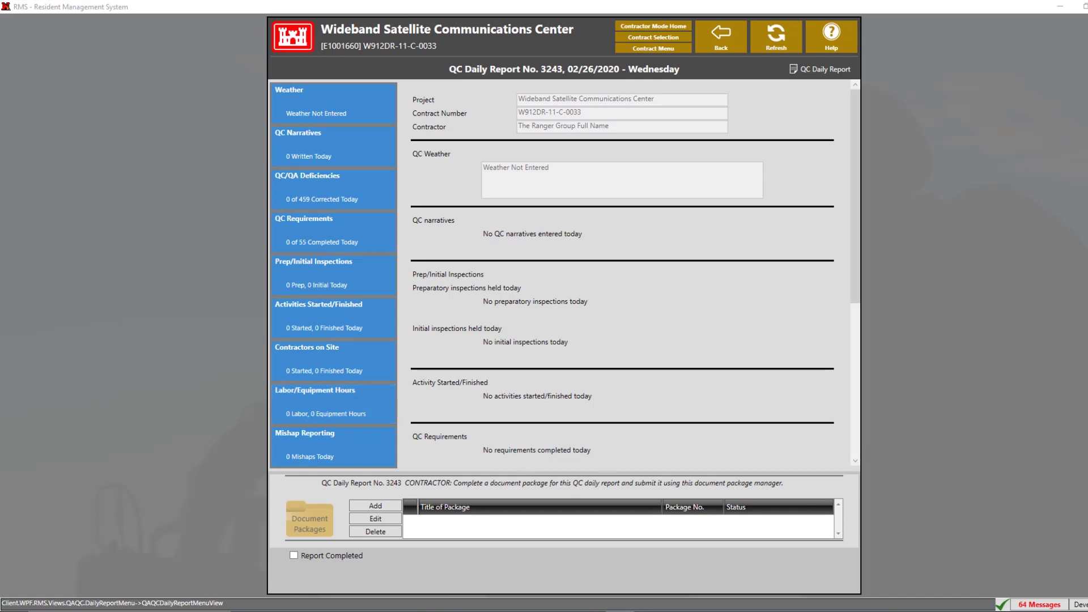
Step: Set the report's QC weather to Weather Caused Critical Delay and return to the overview
click(360, 105)
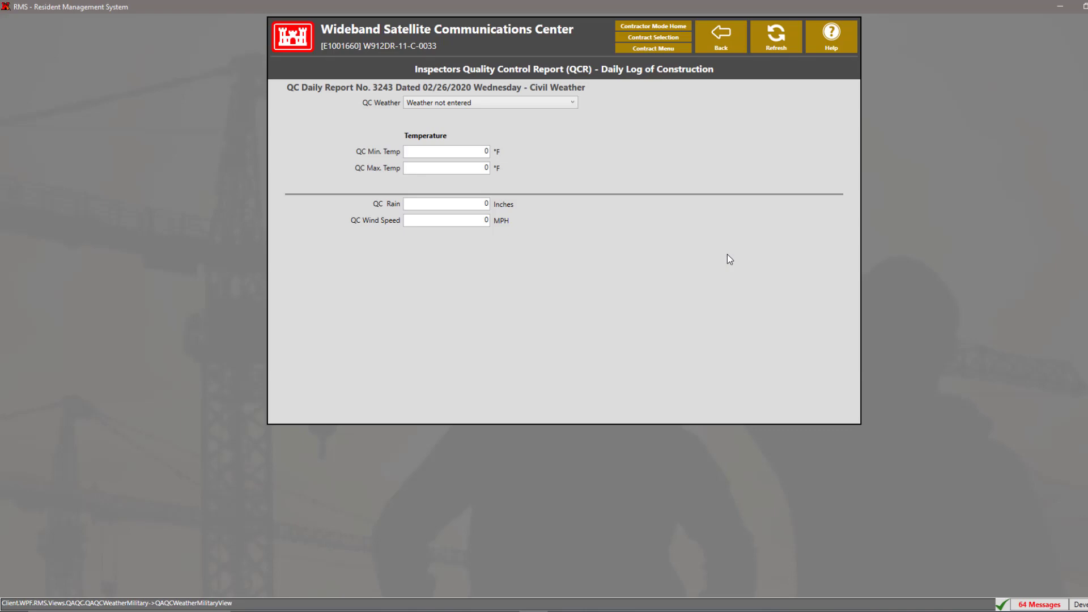
click(531, 103)
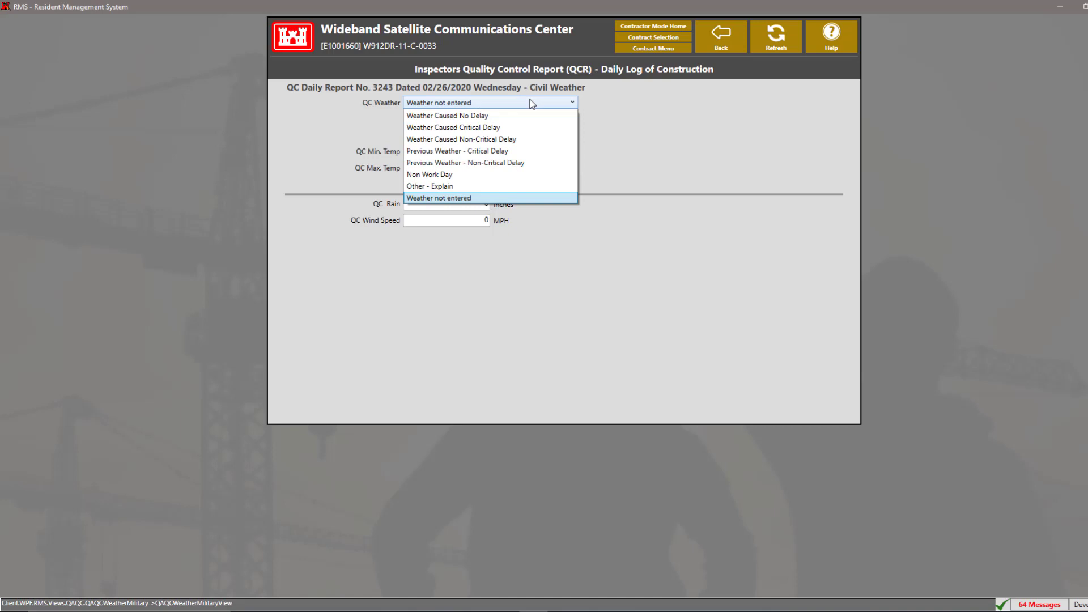
click(521, 130)
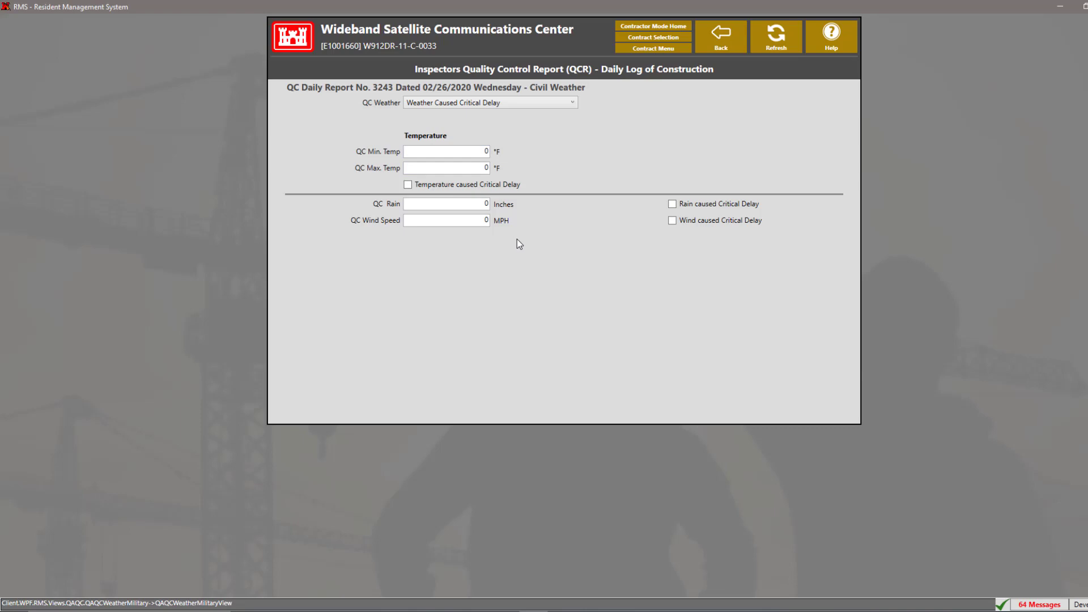
click(731, 48)
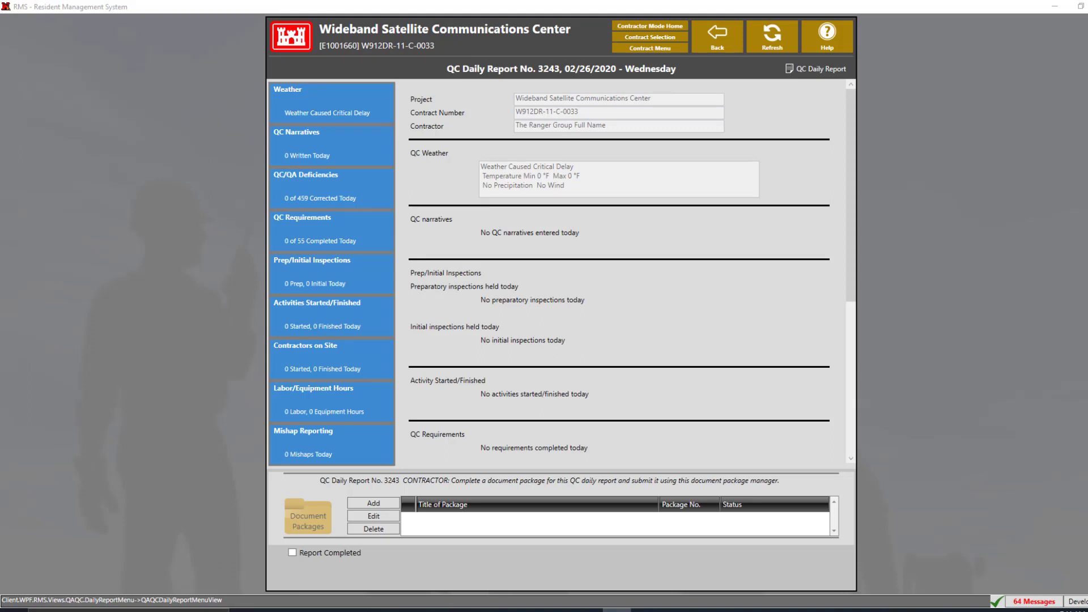
Step: Copy the previous-report narratives from 11/11/2019 through 01/14/2019 into QC Narratives
click(304, 163)
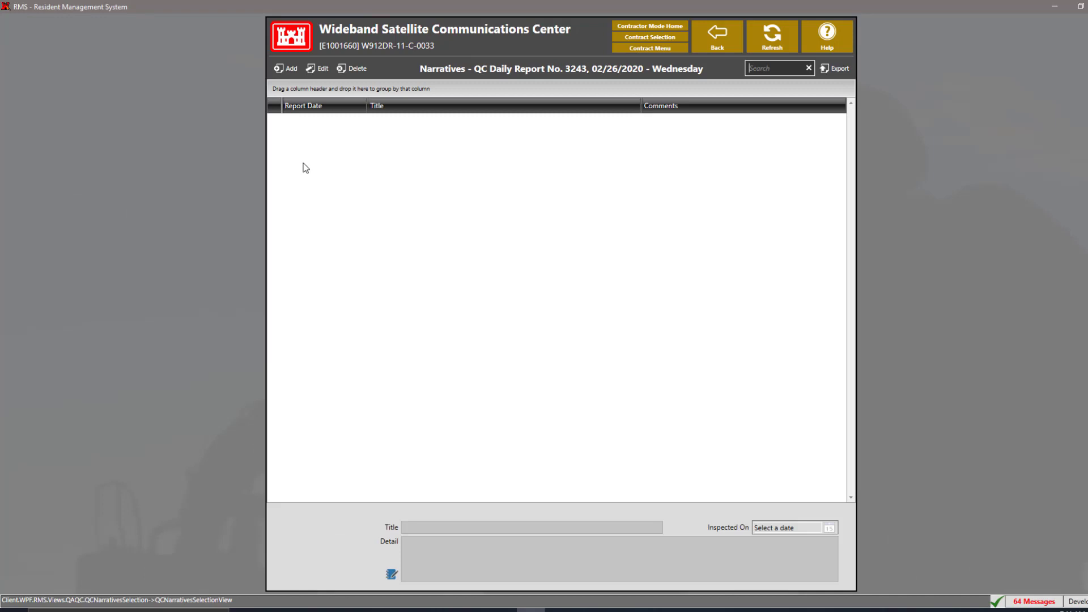
click(286, 69)
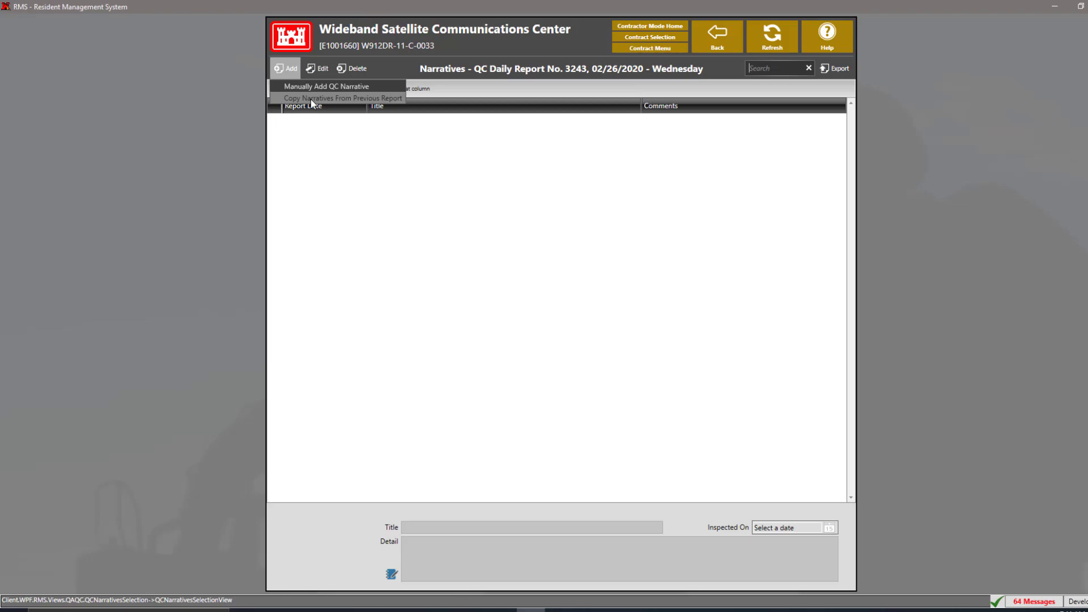
click(310, 100)
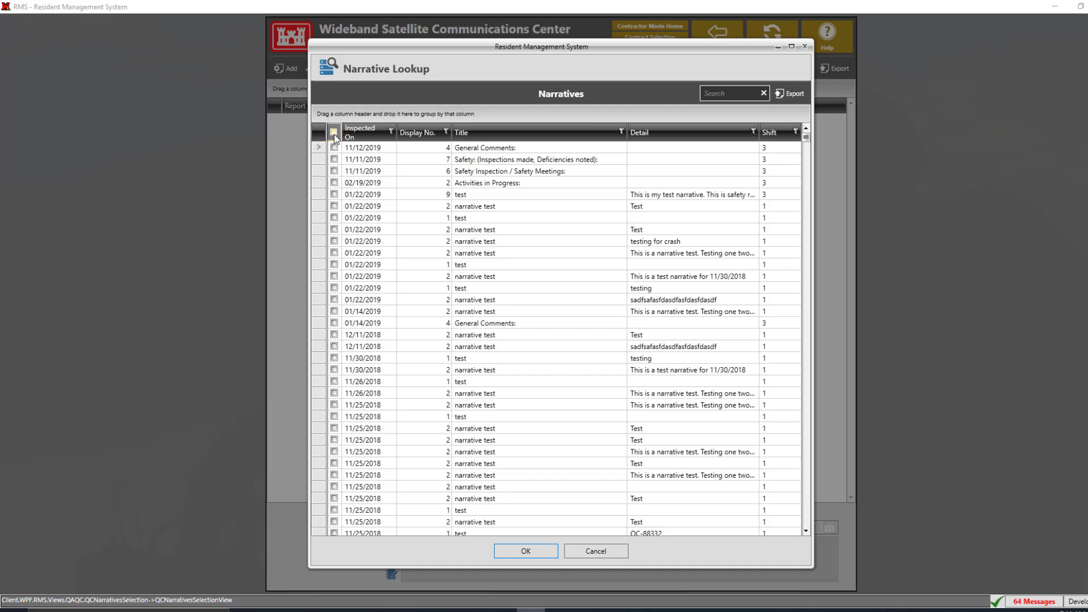
click(334, 133)
click(334, 133)
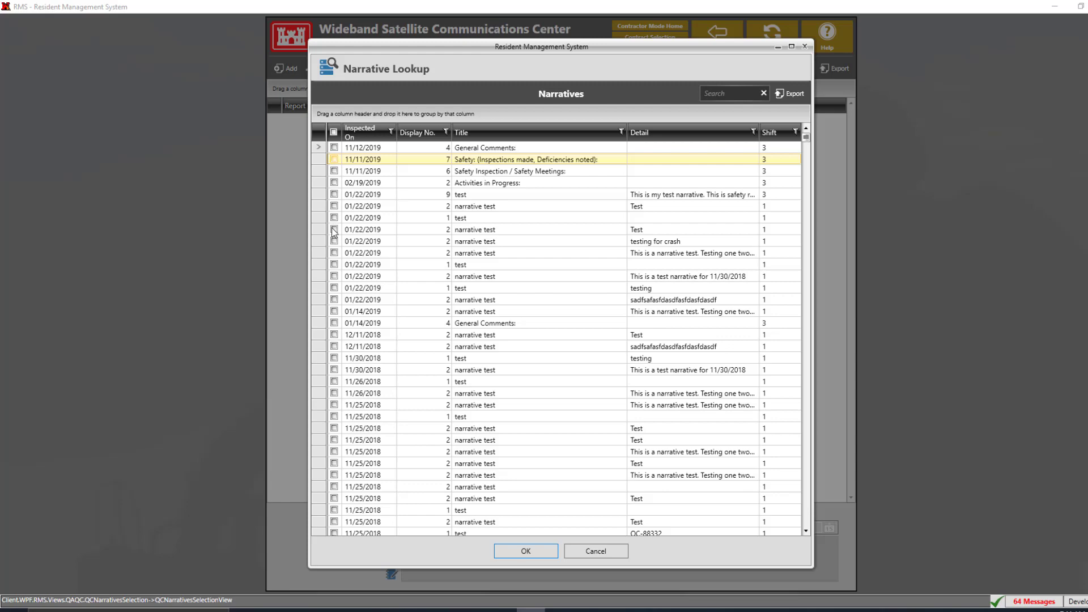
drag(335, 160, 334, 326)
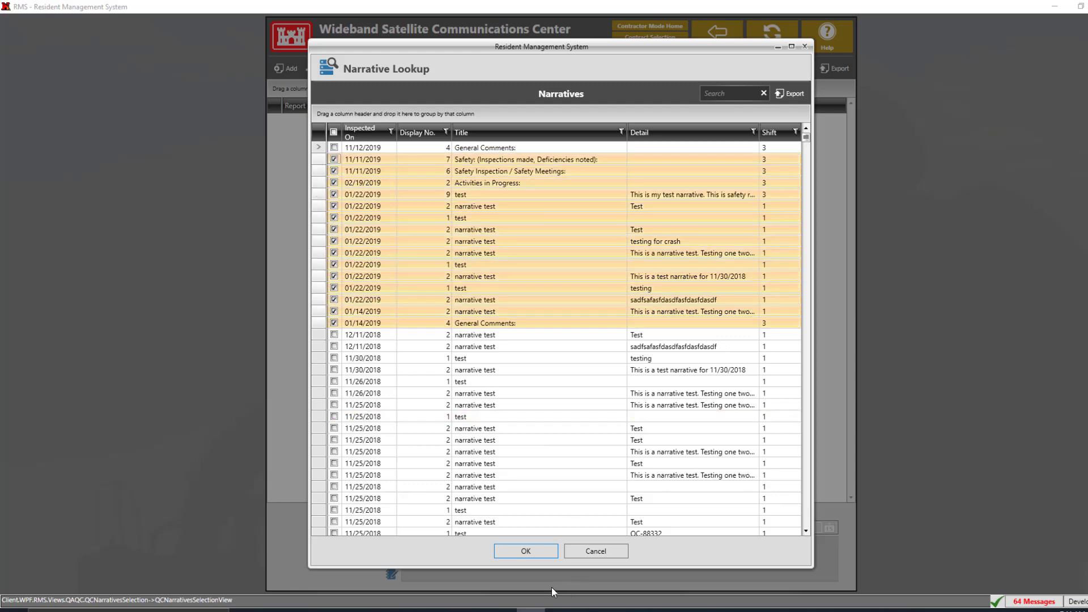
click(526, 552)
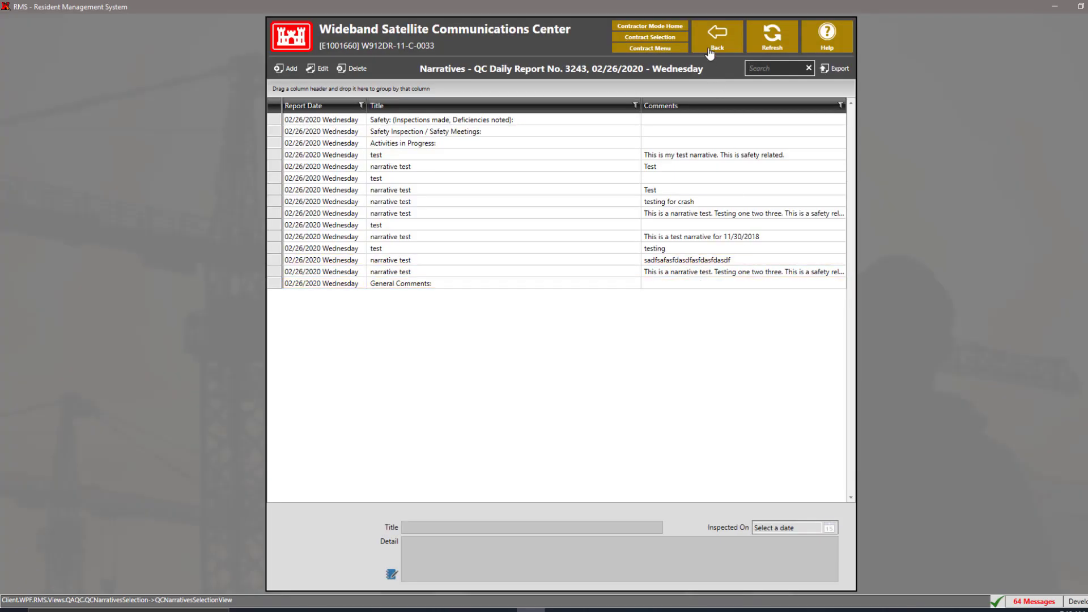
Step: Go back to the report menu and open the QC/QA Deficiencies list
click(717, 35)
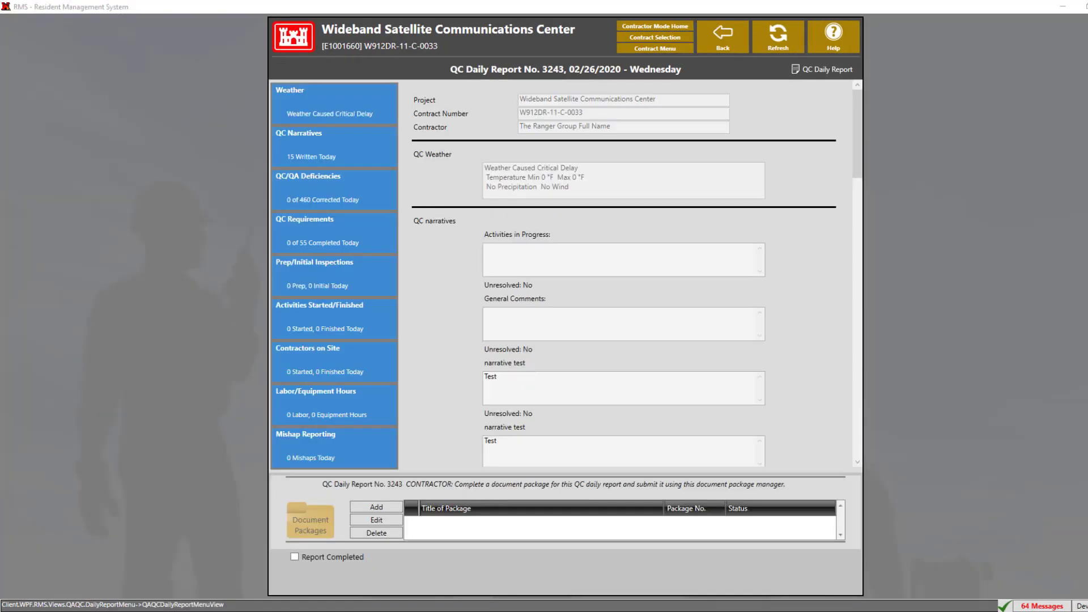
click(380, 208)
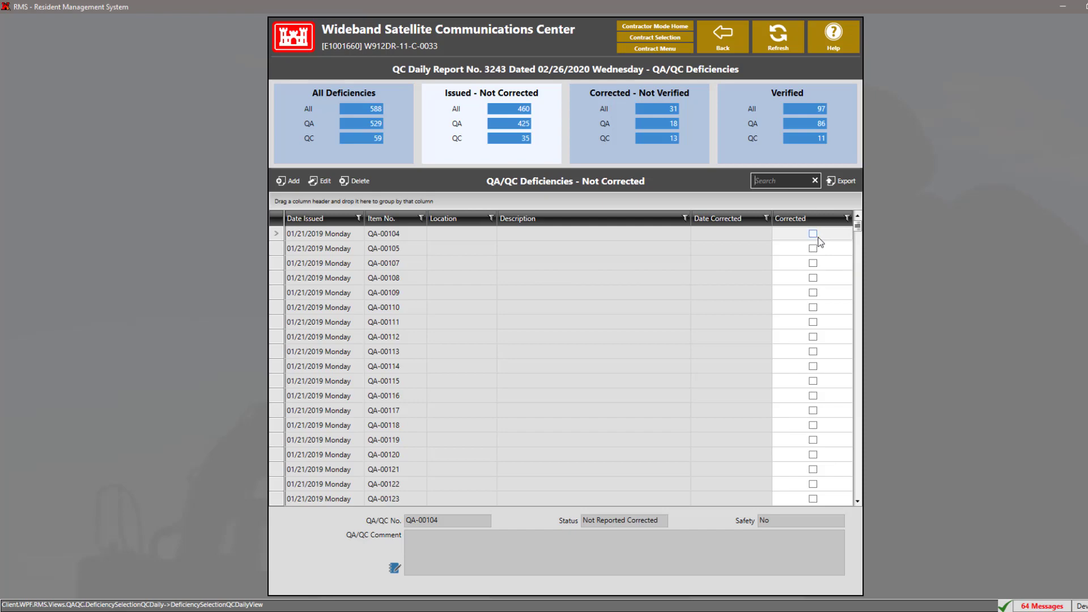
Step: In QC requirements, review test CT-00009's Status options, then return to the report overview
click(723, 36)
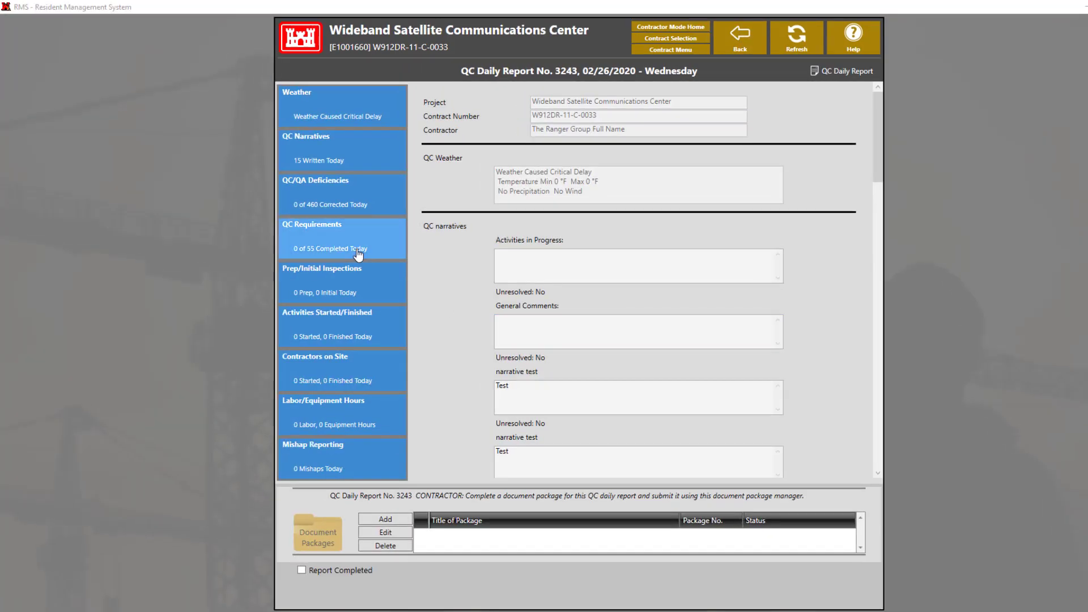
click(294, 250)
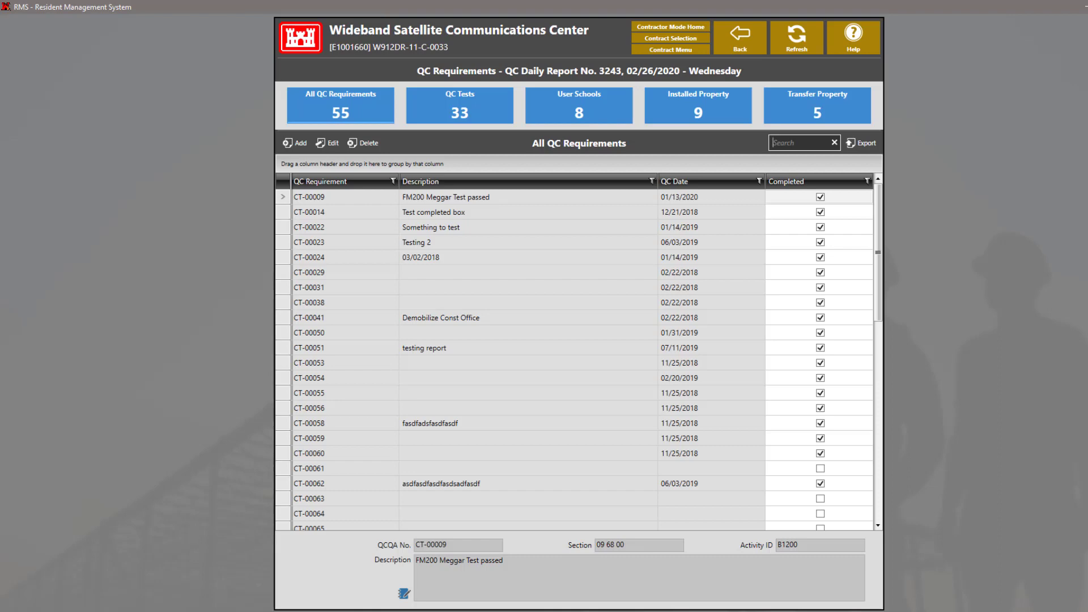
click(426, 117)
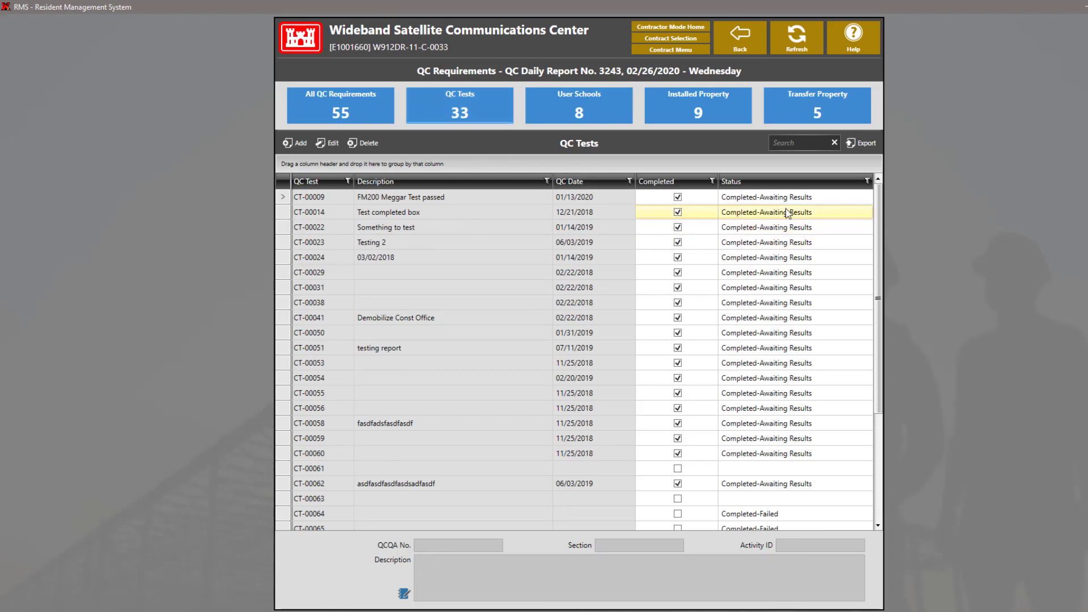
click(868, 200)
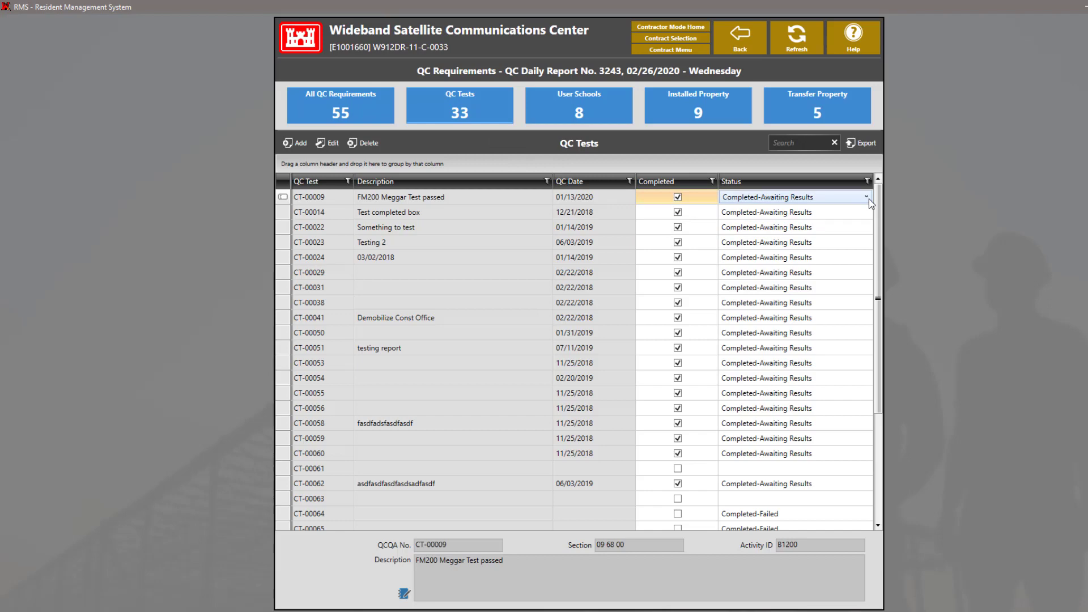
click(869, 200)
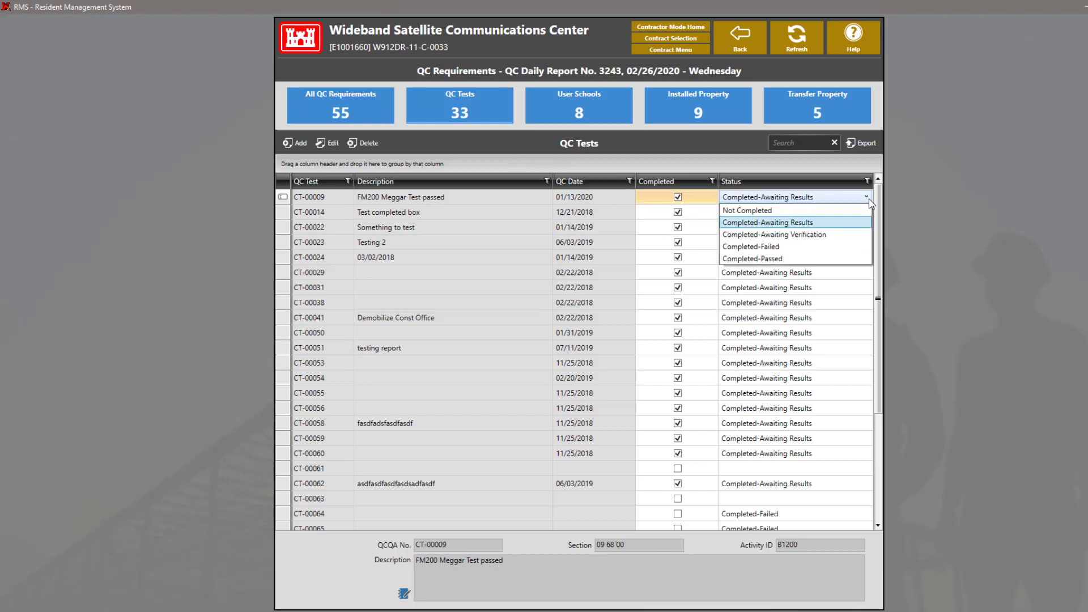
click(753, 45)
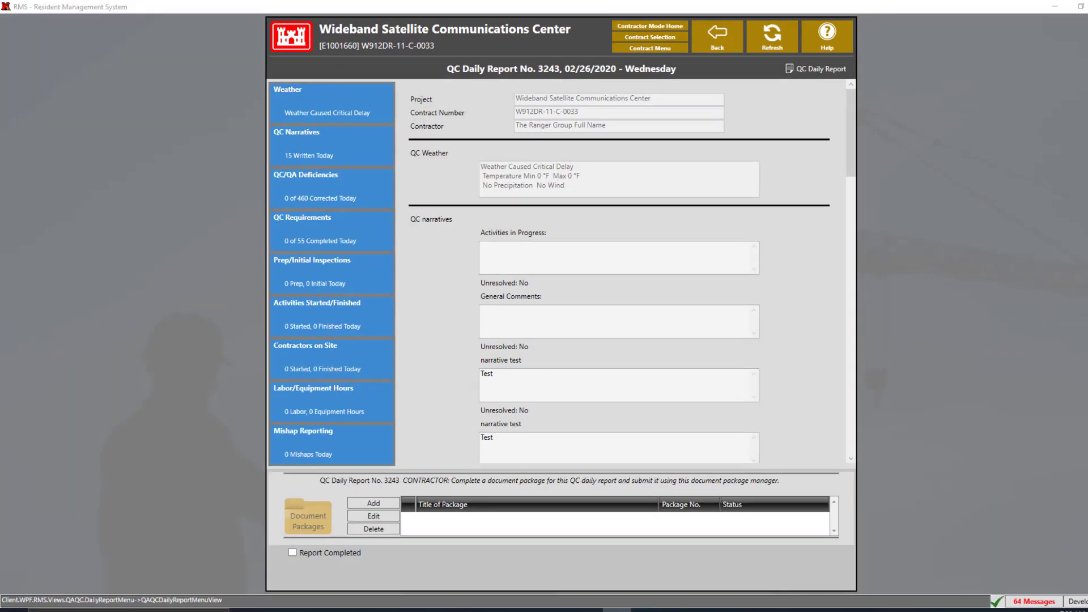
Step: Review the Telecomm Underground schedule in Prep/Initial Inspections, then return to the overview
click(325, 279)
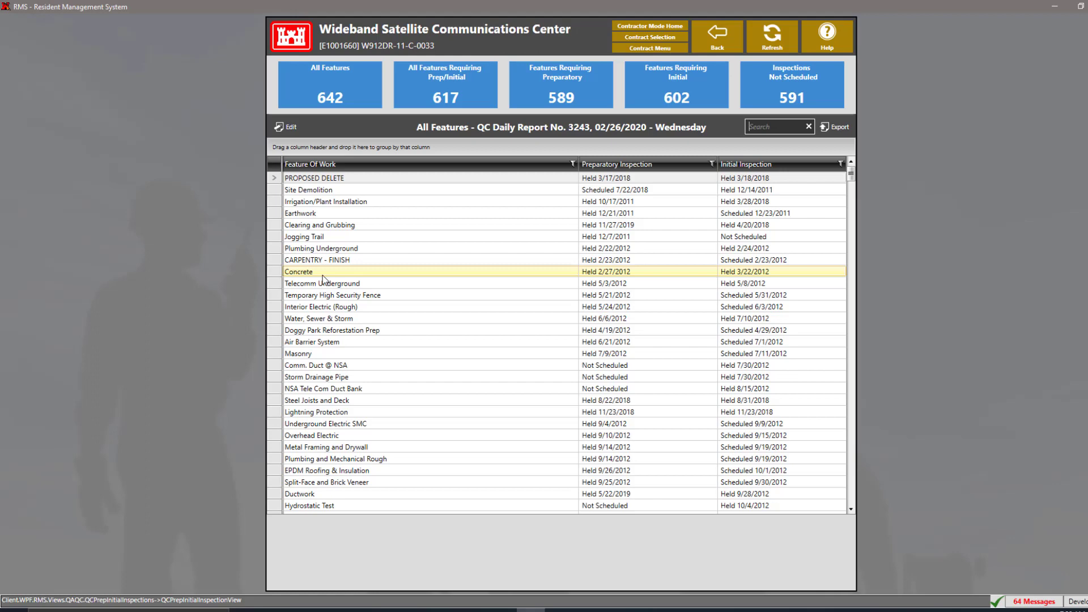
click(324, 285)
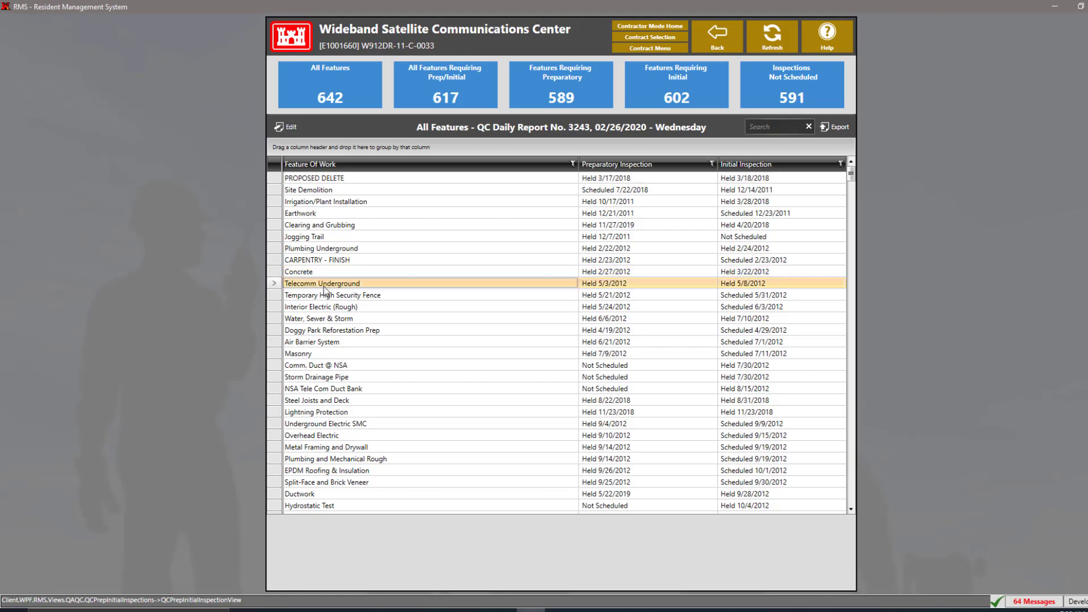
click(277, 125)
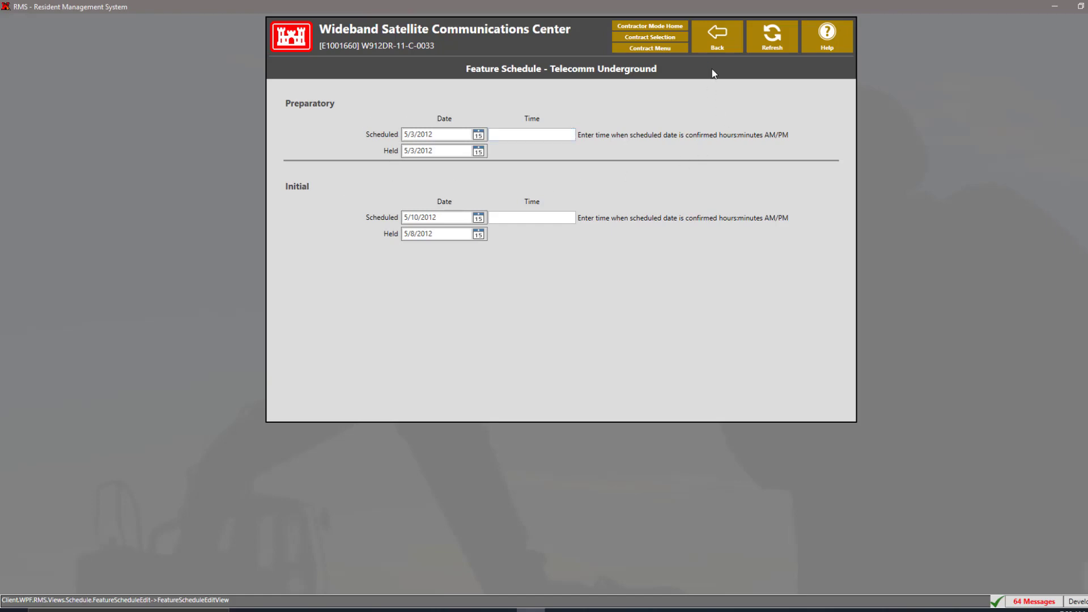
click(717, 36)
click(717, 37)
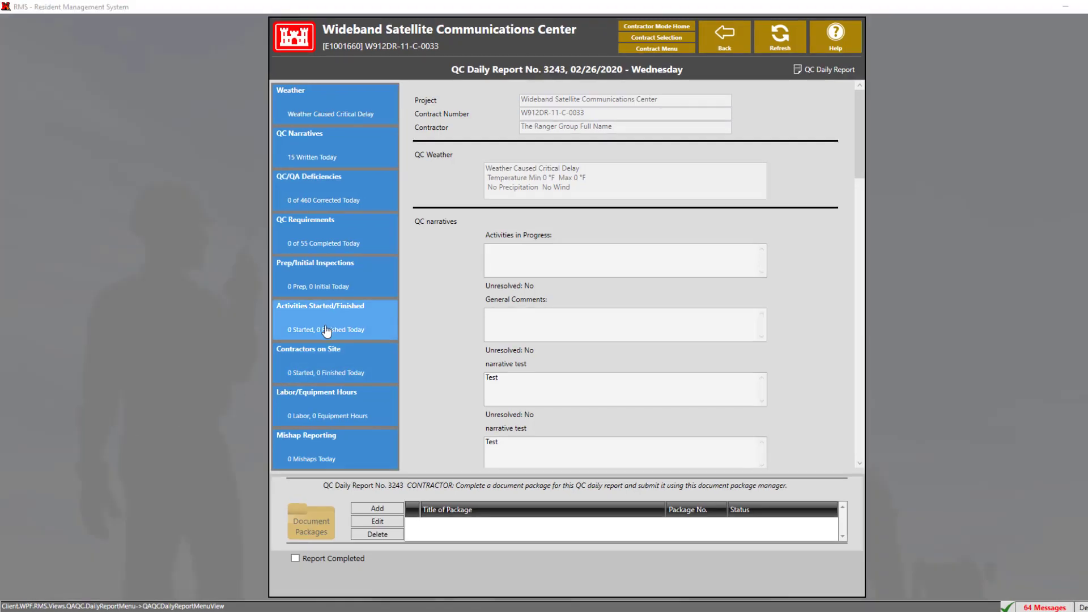
Step: View the Activities Started/Finished and Contractors on Site lists, returning to the overview after each
click(327, 330)
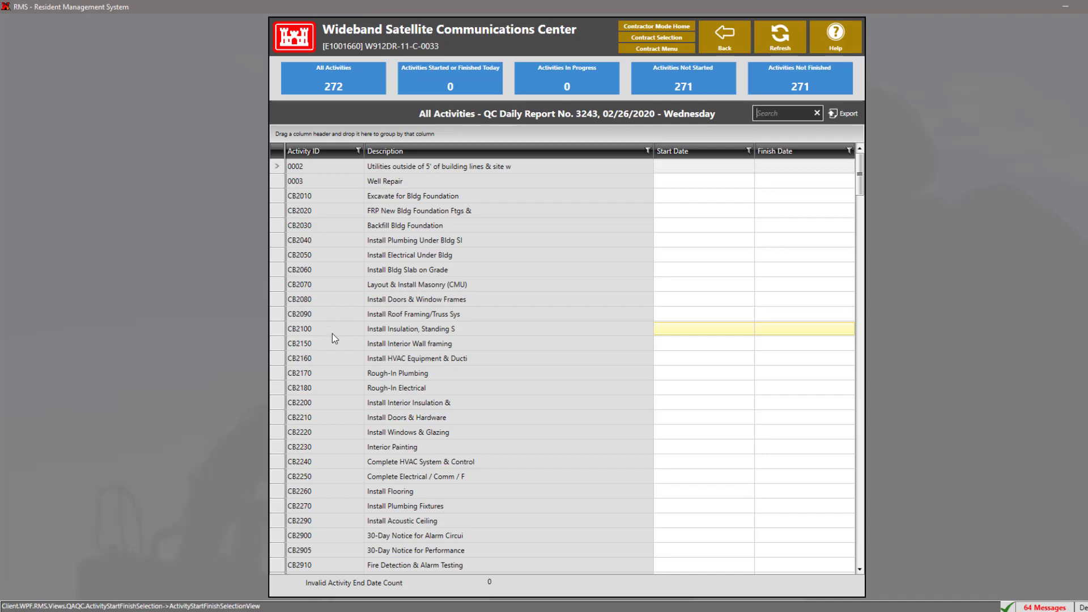
click(725, 36)
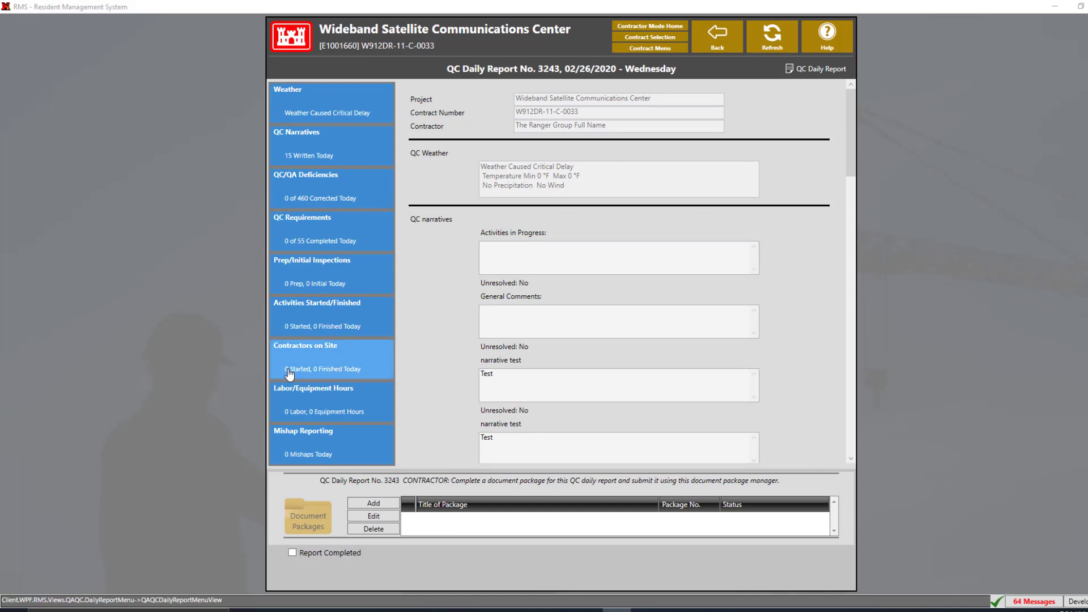
click(351, 376)
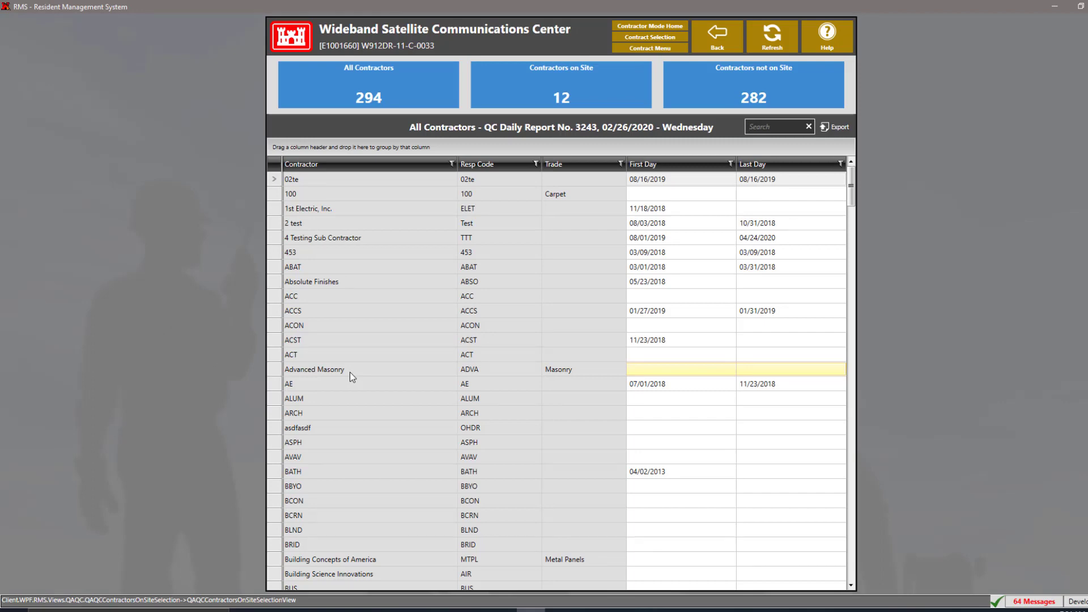
click(717, 35)
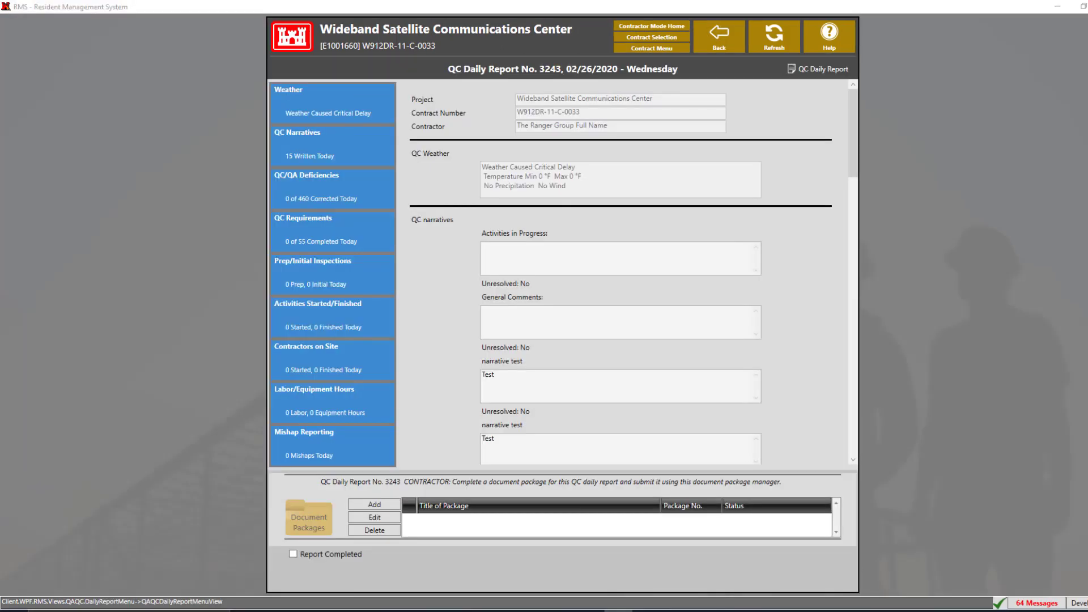
click(316, 418)
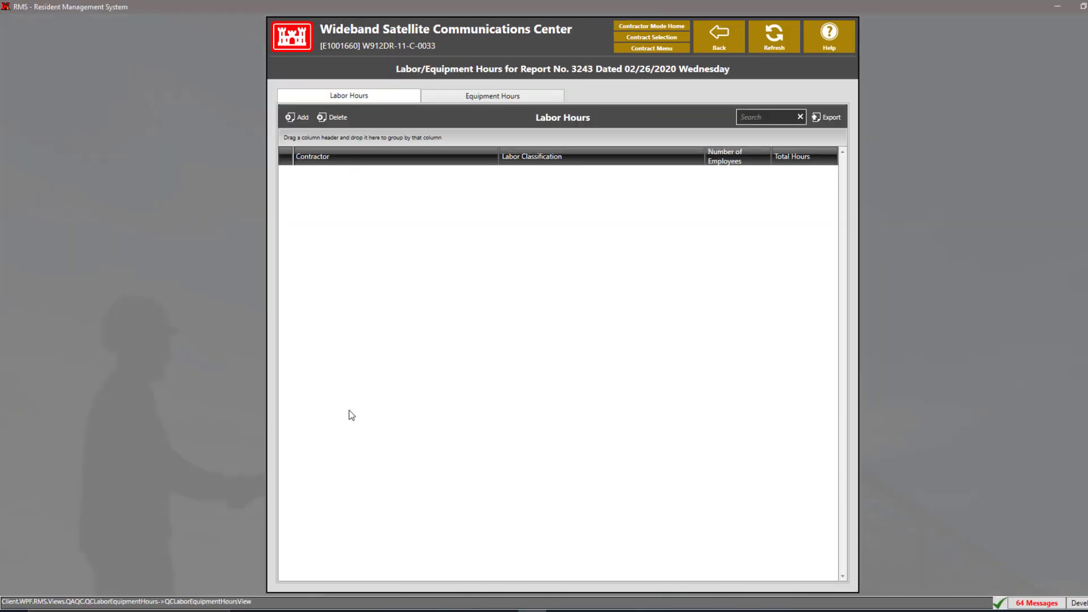
click(296, 125)
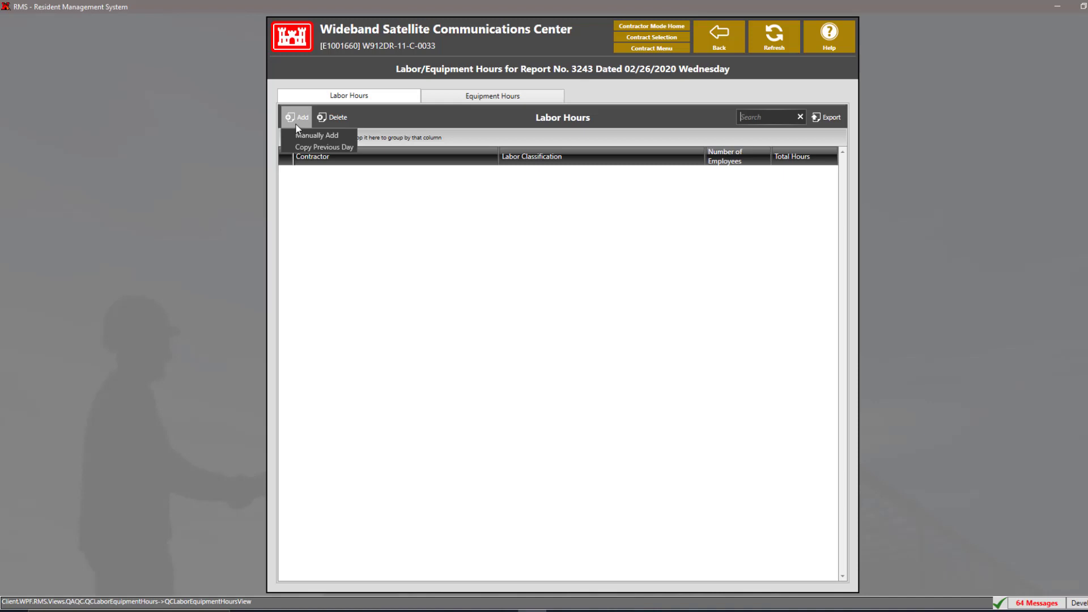
click(509, 101)
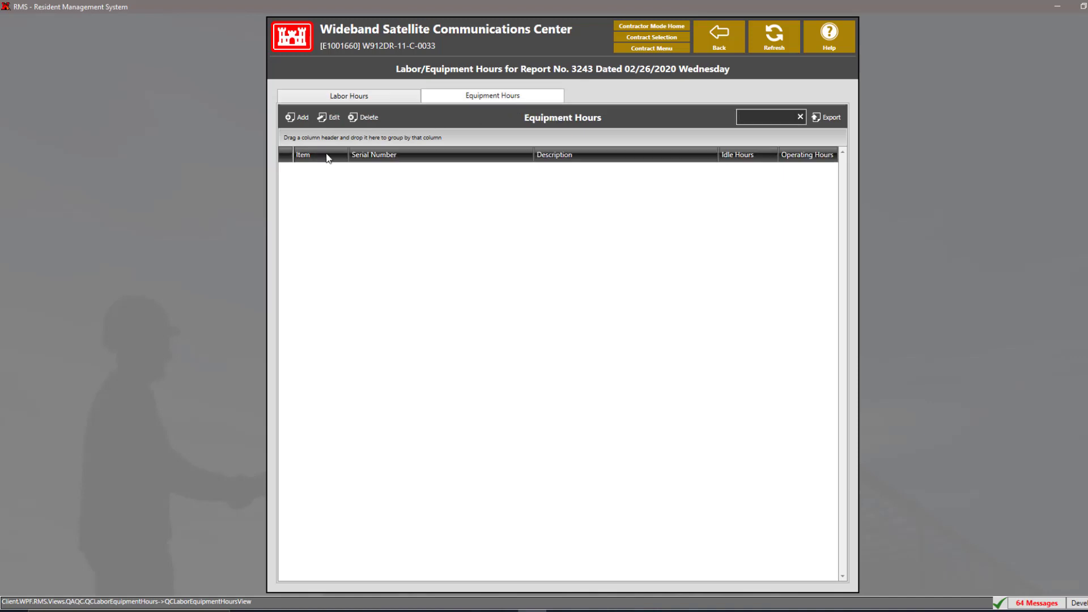
click(309, 130)
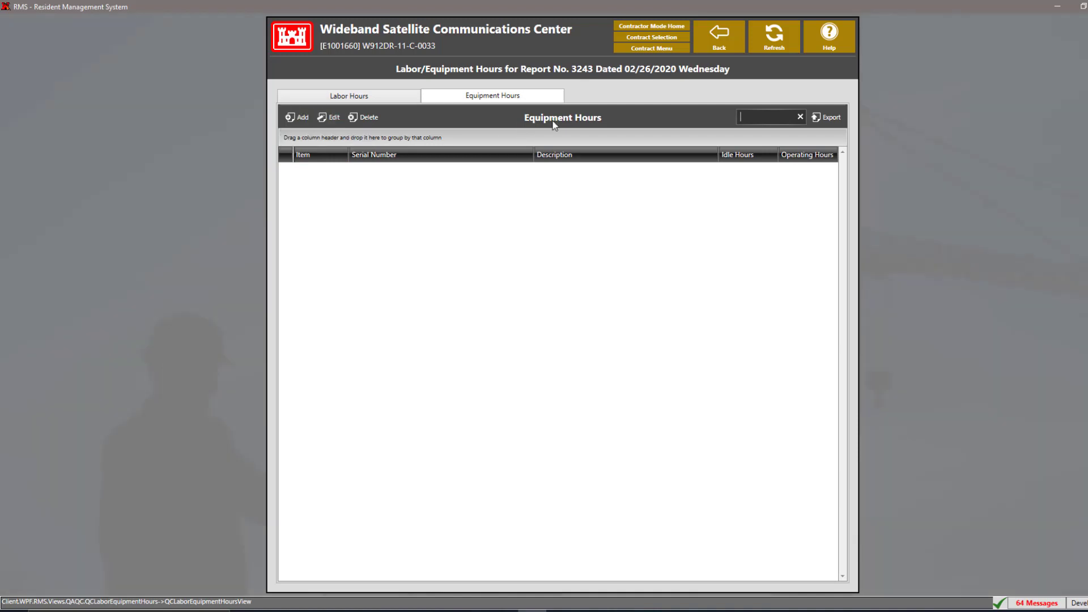
click(724, 46)
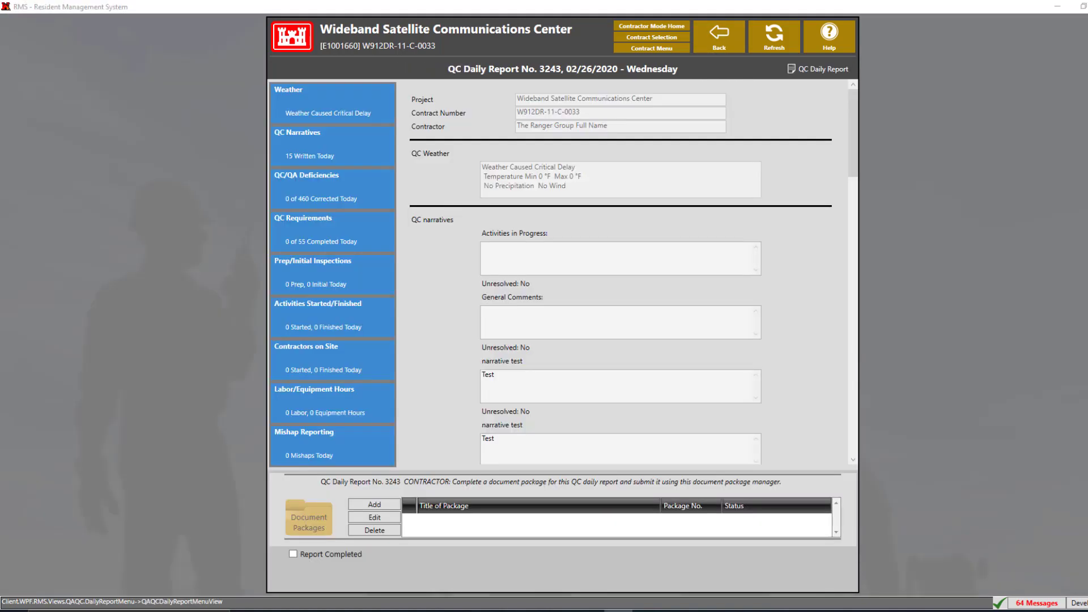
click(313, 461)
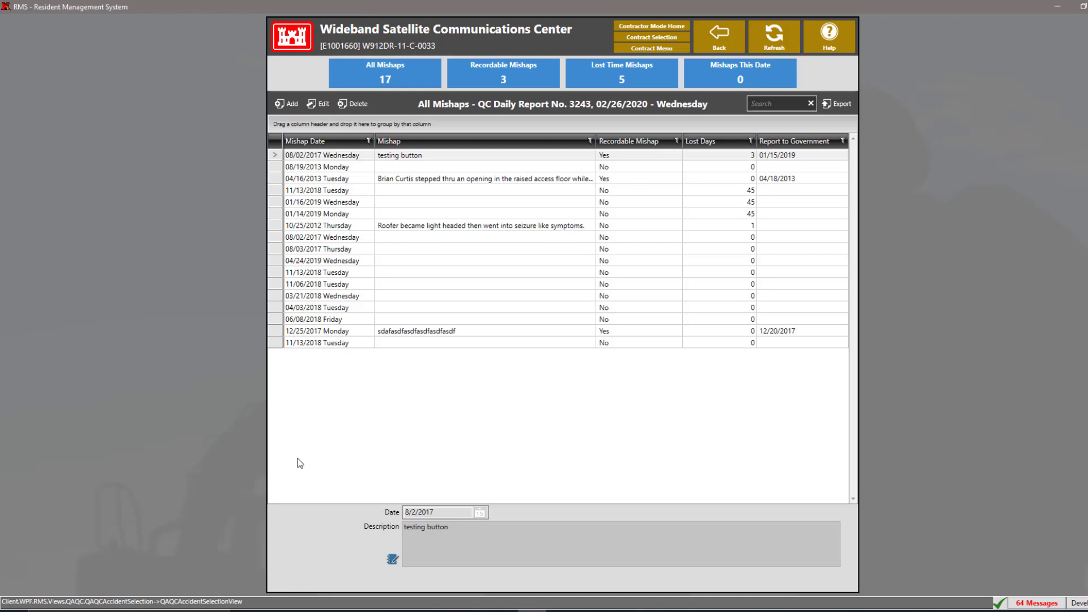
click(731, 38)
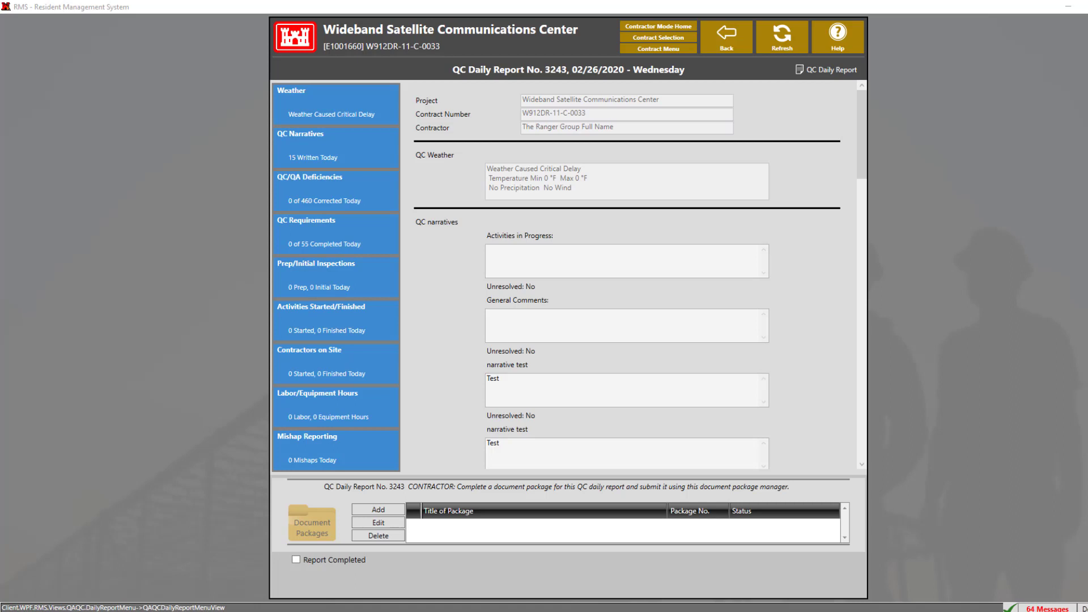
Step: Tick Report Completed for Report No. 3243 and confirm with Yes
click(296, 560)
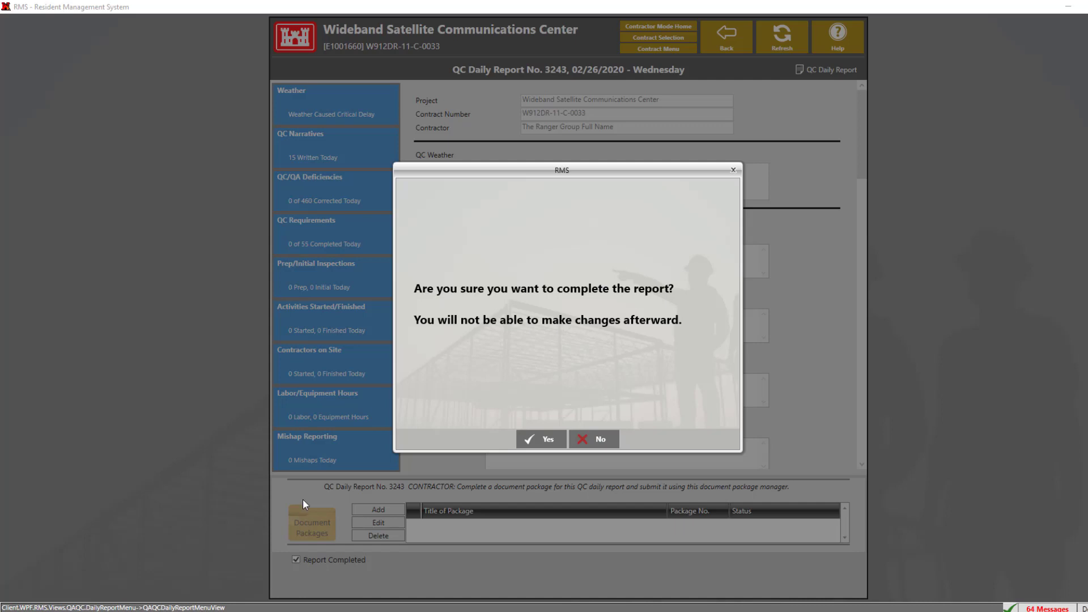
click(554, 440)
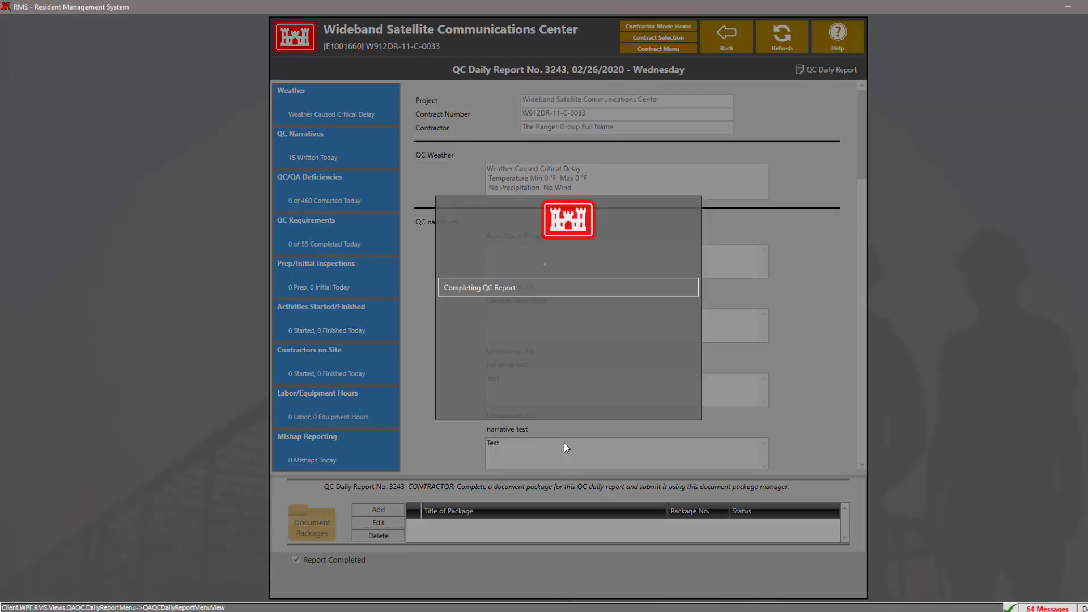